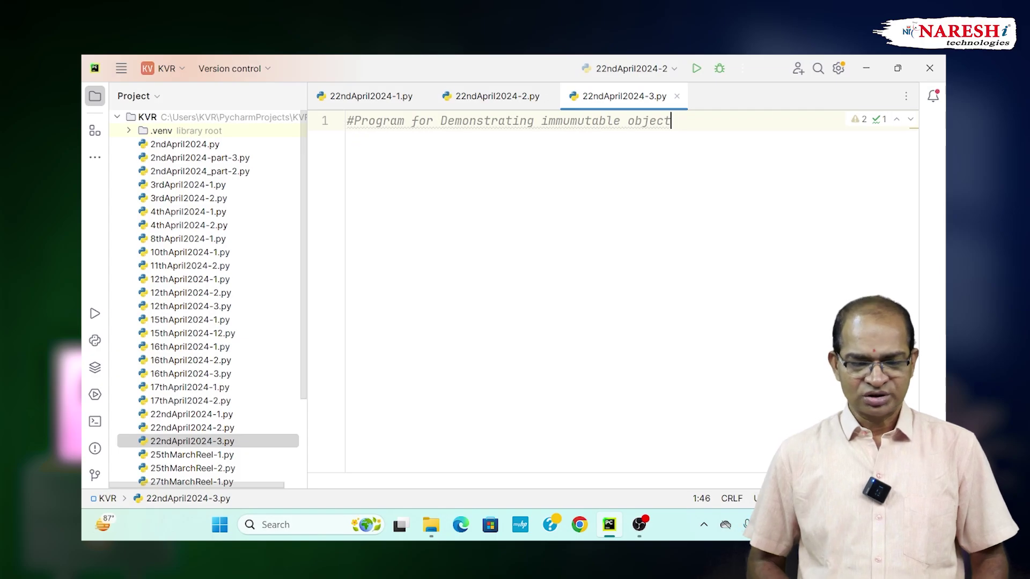
Write s="Python" followed by print(s), discarding an unfinished s[0] line
{"action": "key", "text": "Return"}
{"action": "type", "text": "s="}
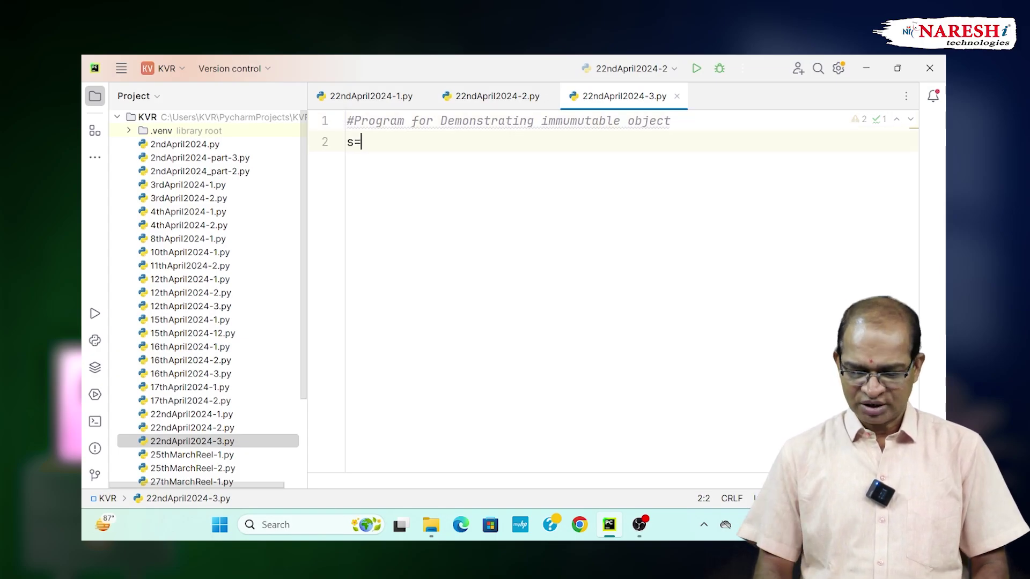
{"action": "type", "text": "\"Python"}
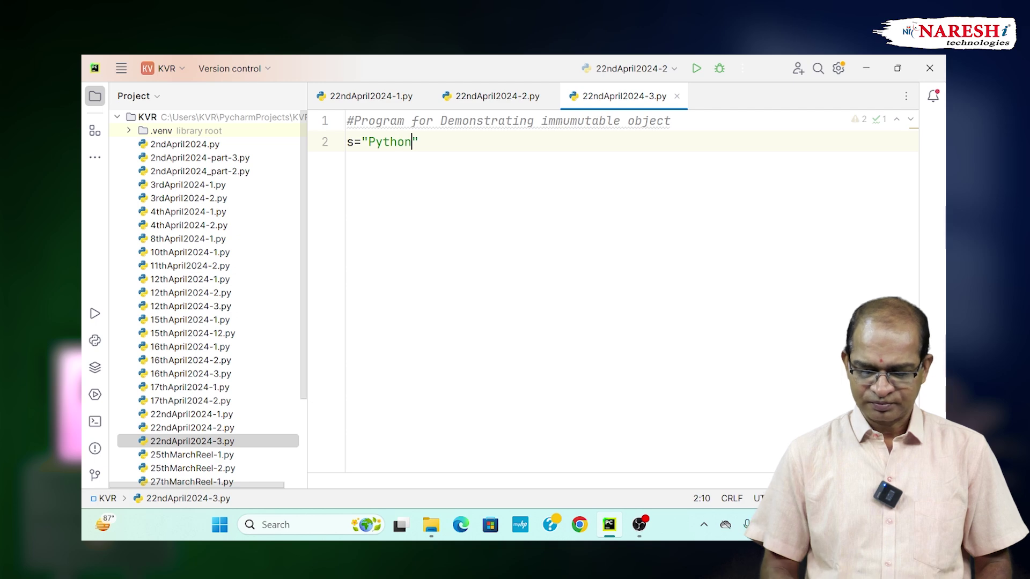
{"action": "key", "text": "Return"}
{"action": "key", "text": "ctrl+z"}
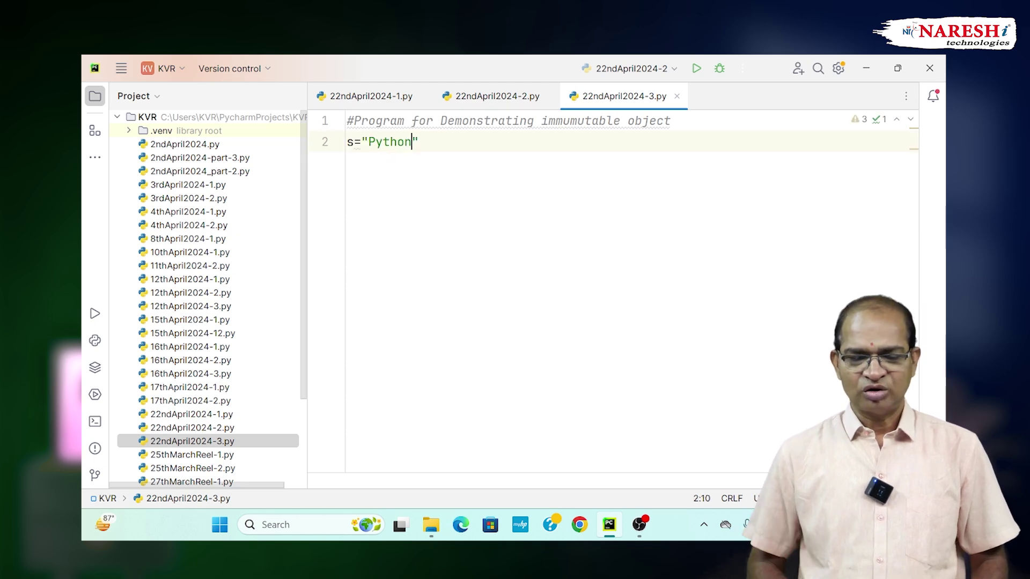
{"action": "key", "text": "End"}
{"action": "key", "text": "Return"}
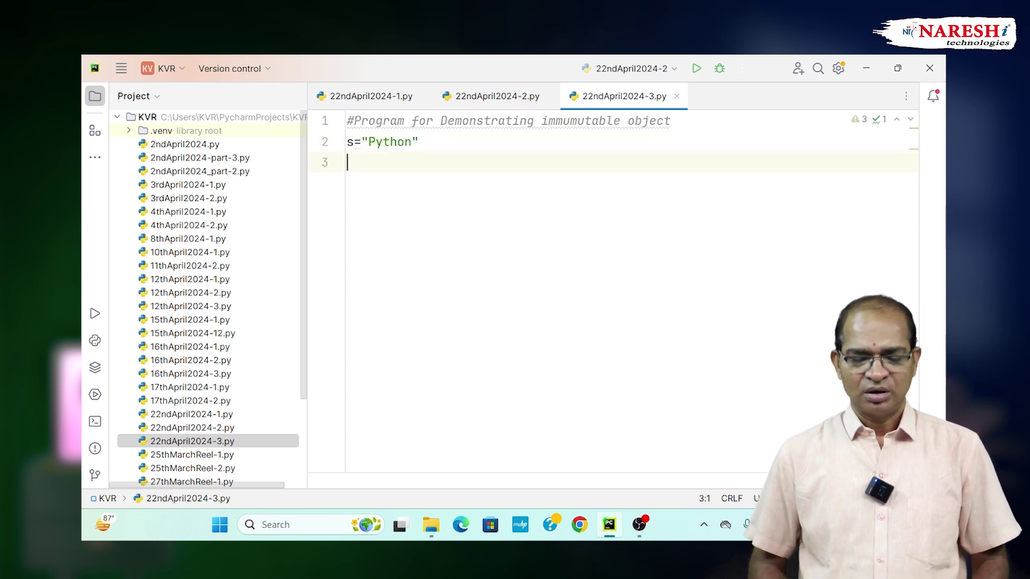
{"action": "type", "text": "s["}
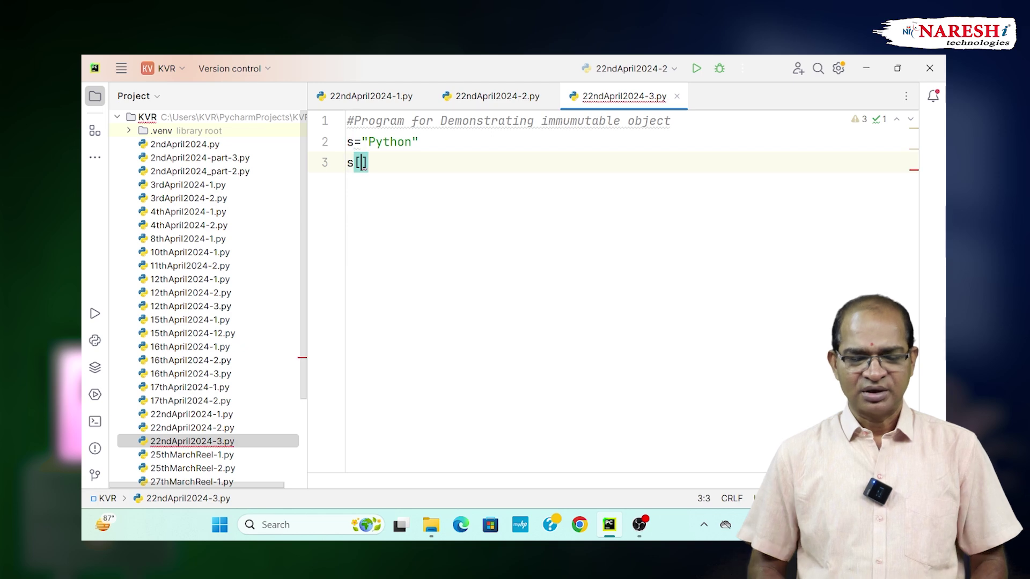
{"action": "type", "text": "0"}
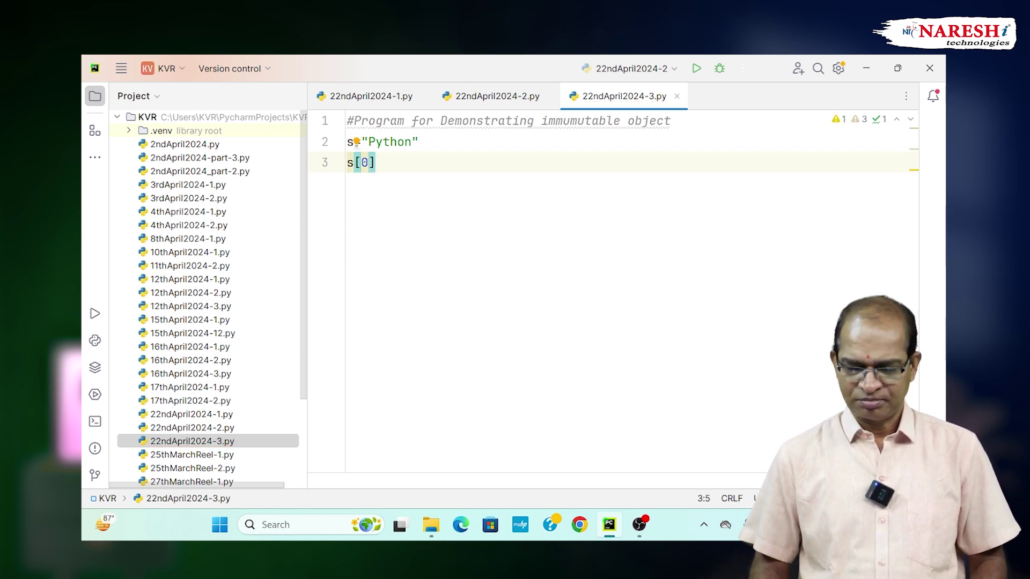
{"action": "key", "text": "BackSpace"}
{"action": "key", "text": "BackSpace"}
{"action": "key", "text": "BackSpace"}
{"action": "key", "text": "BackSpace"}
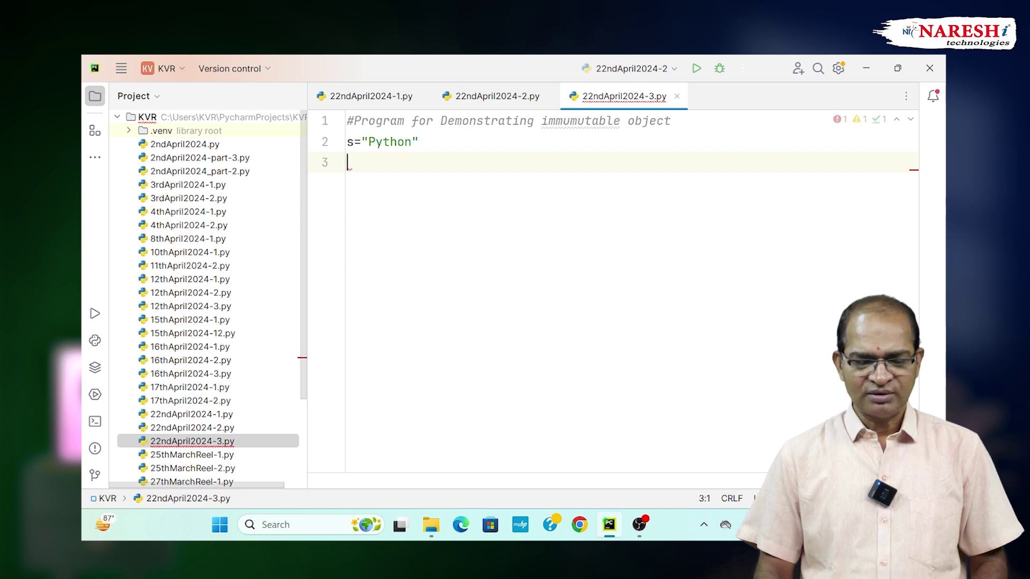
{"action": "type", "text": "print(s"}
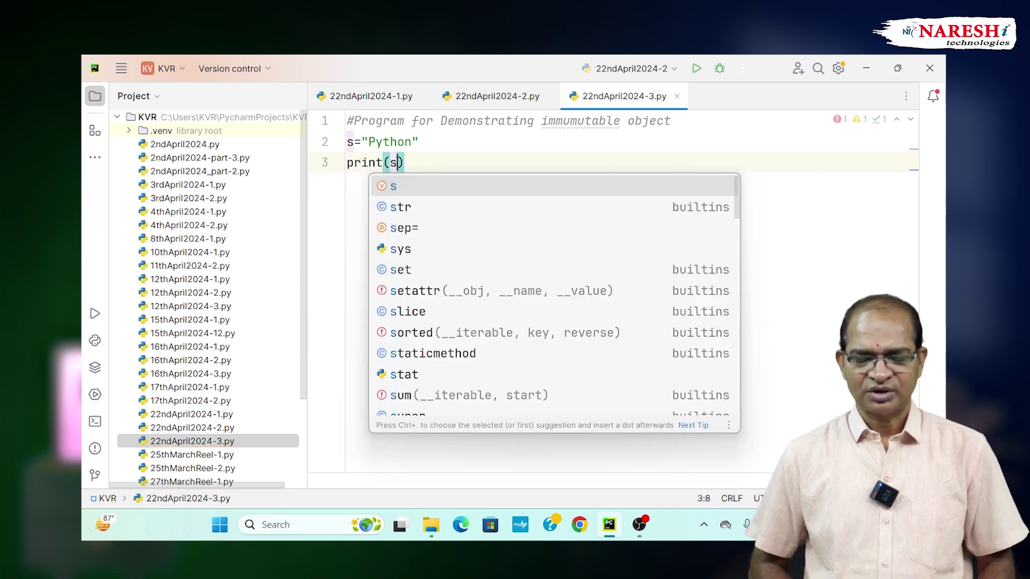
{"action": "type", "text": ")"}
Run the script from the editor menu, printing Python with exit code 0, then hide the output
{"action": "right_click", "coordinate": [563, 158]}
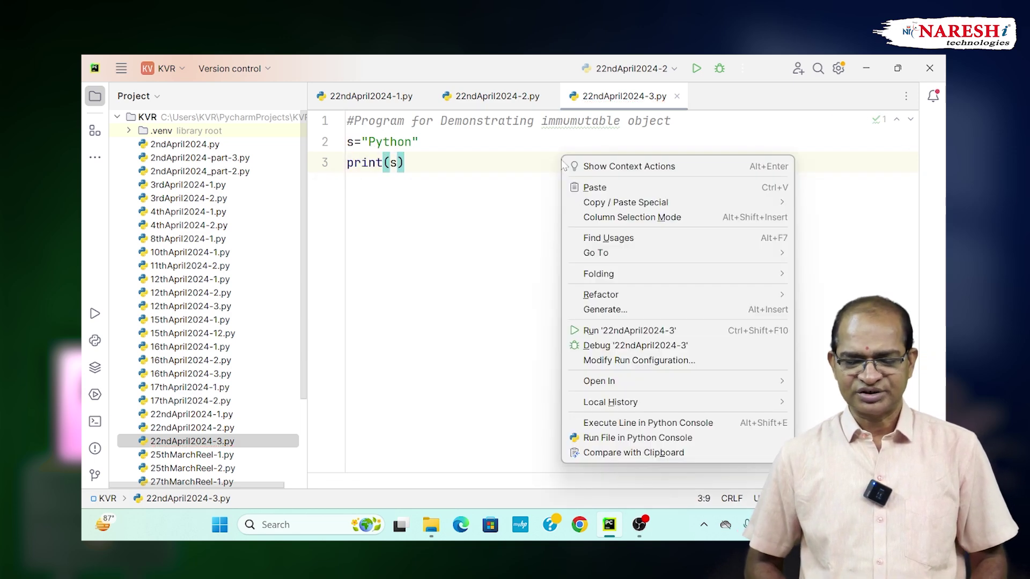
{"action": "left_click", "coordinate": [589, 331]}
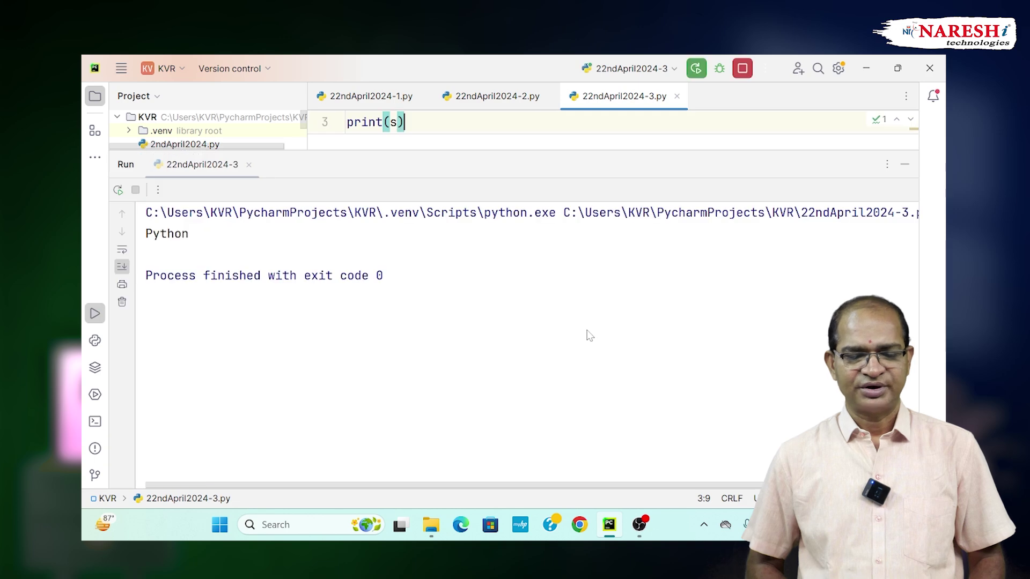
{"action": "left_click", "coordinate": [906, 165]}
Add line 4, s[0]="J", attempting to replace the first character of s
{"action": "key", "text": "Return"}
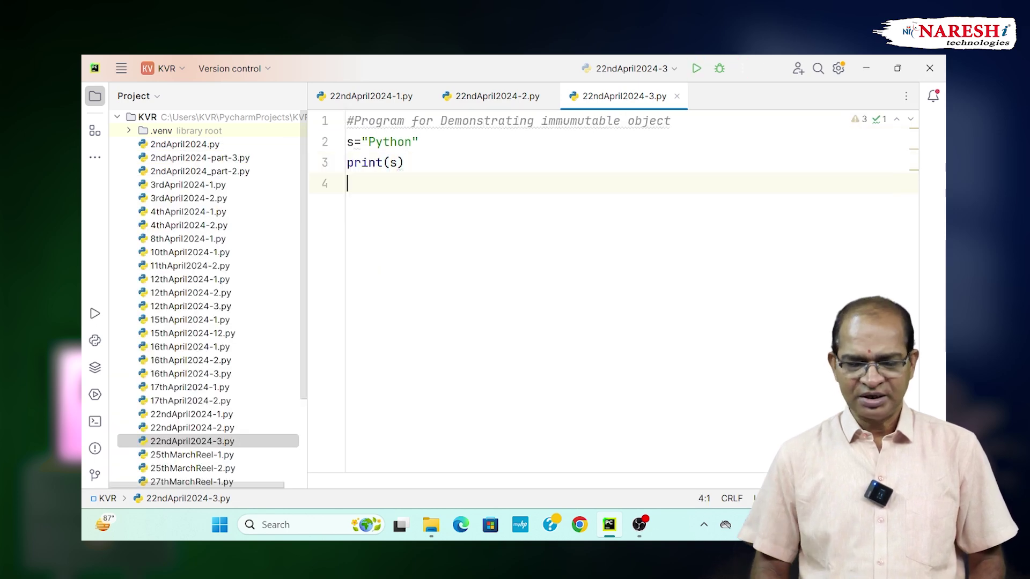
{"action": "type", "text": "s["}
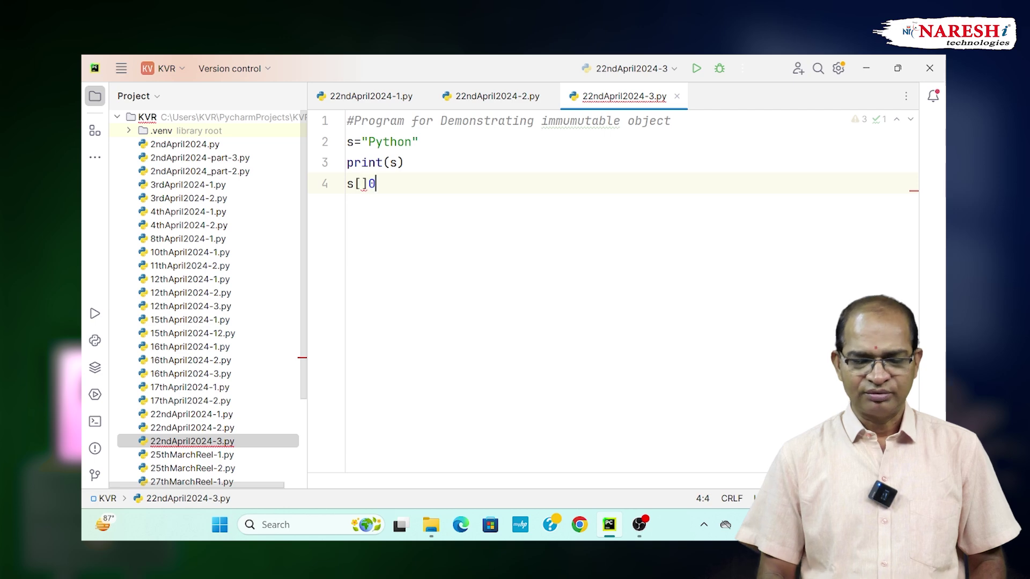
{"action": "key", "text": "Delete"}
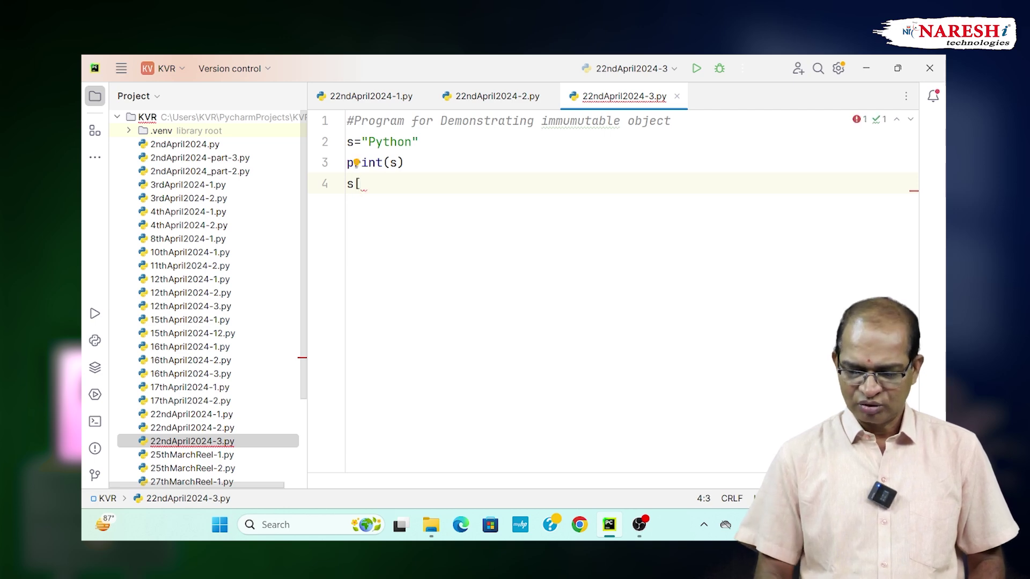
{"action": "type", "text": "0]=\""}
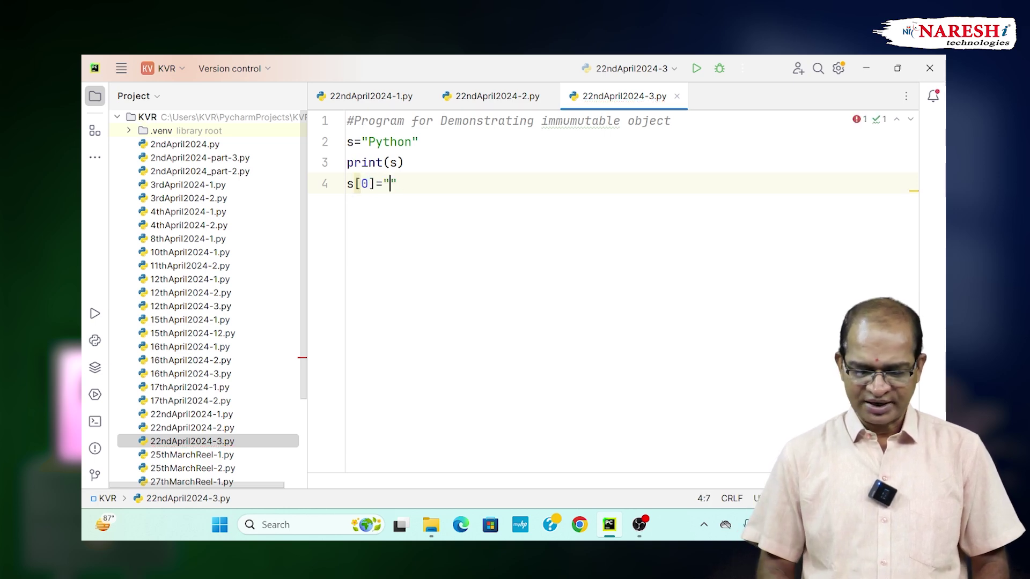
{"action": "type", "text": "J"}
{"action": "key", "text": "Up"}
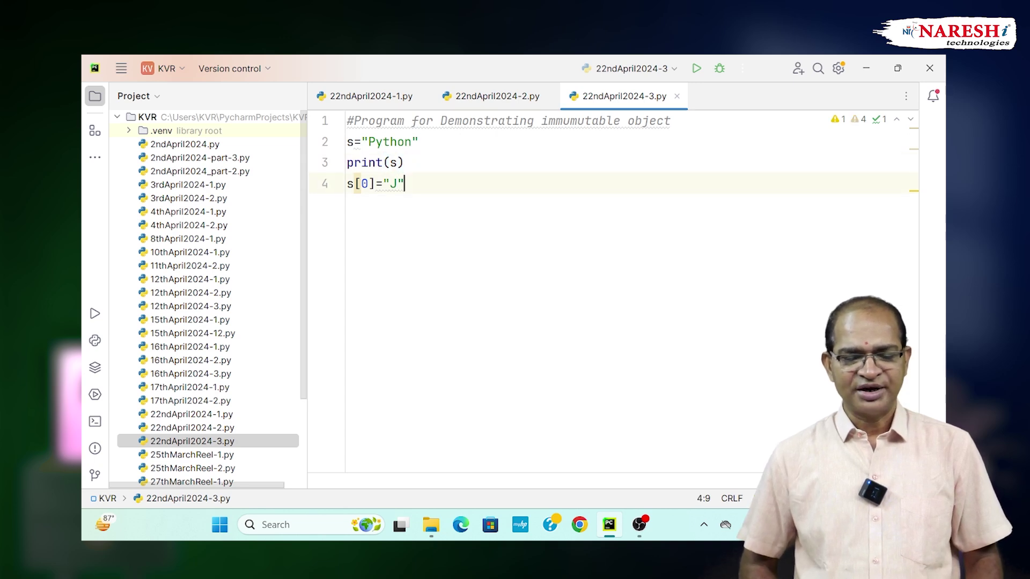
Rerun '22ndApril2024-3', highlight the TypeError 'str' object does not support item assignment, and hide the output
{"action": "right_click", "coordinate": [418, 184]}
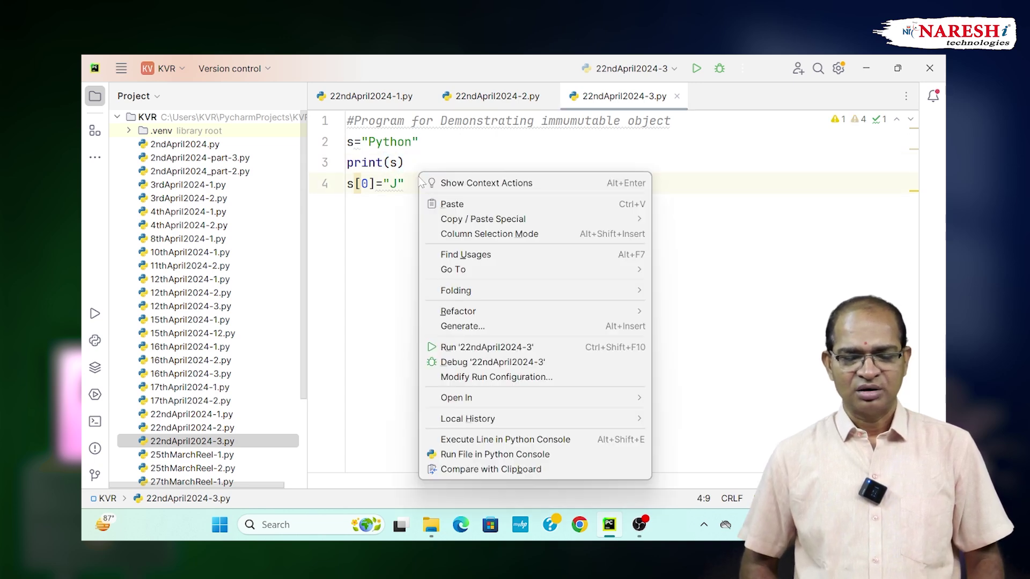
{"action": "left_click", "coordinate": [510, 350]}
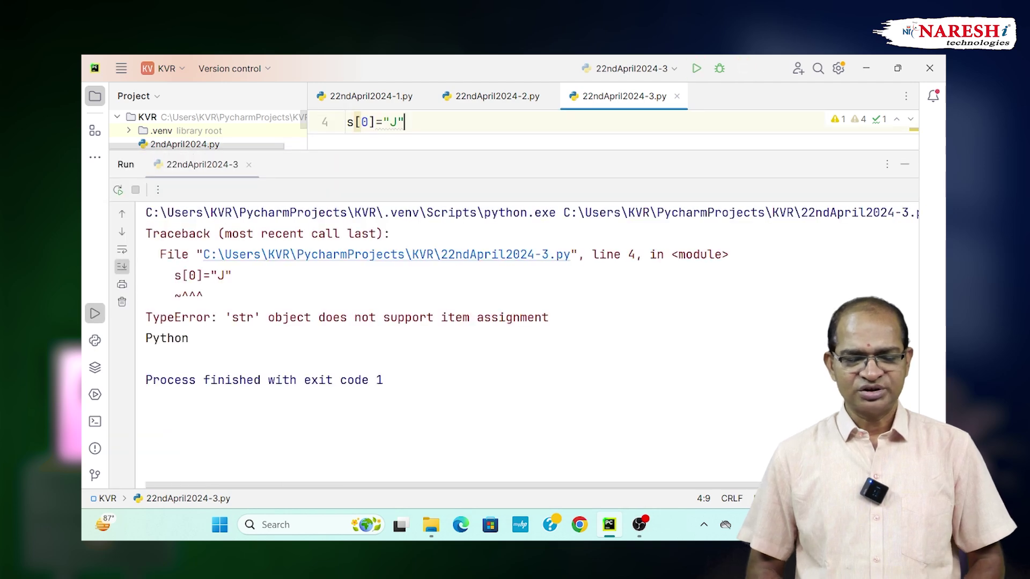
{"action": "left_click_drag", "start_coordinate": [232, 317], "coordinate": [550, 318]}
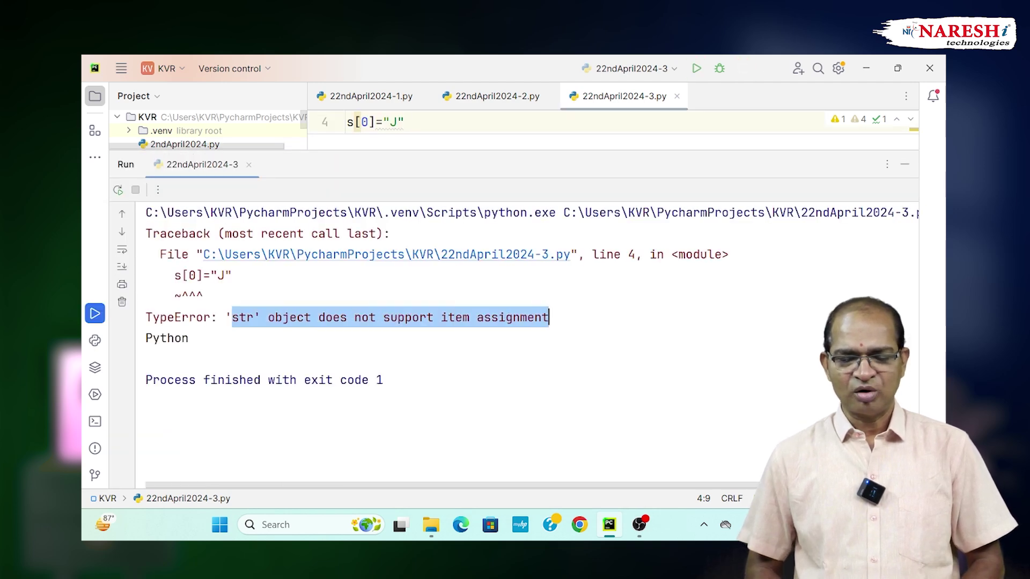
{"action": "left_click", "coordinate": [904, 165]}
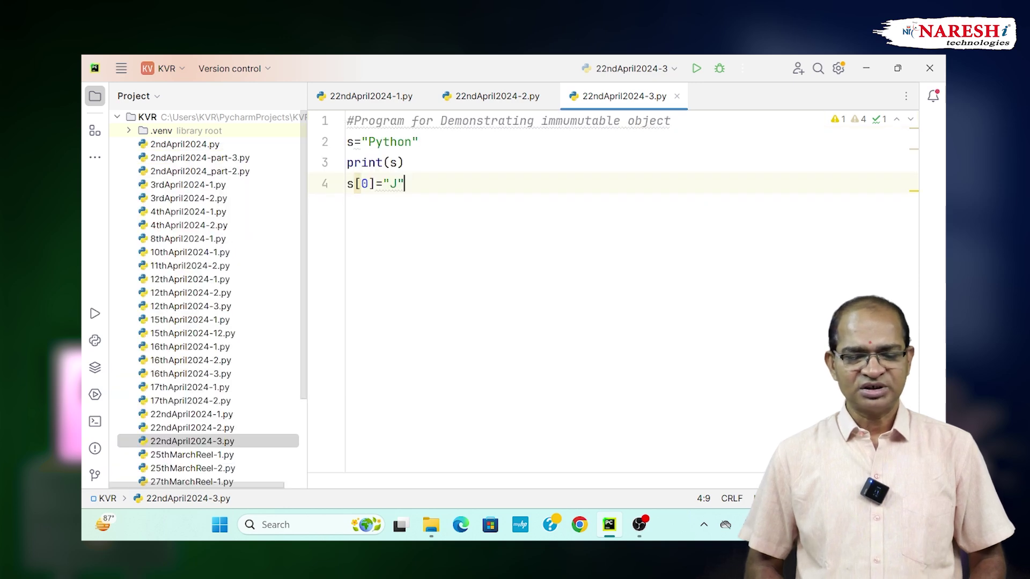